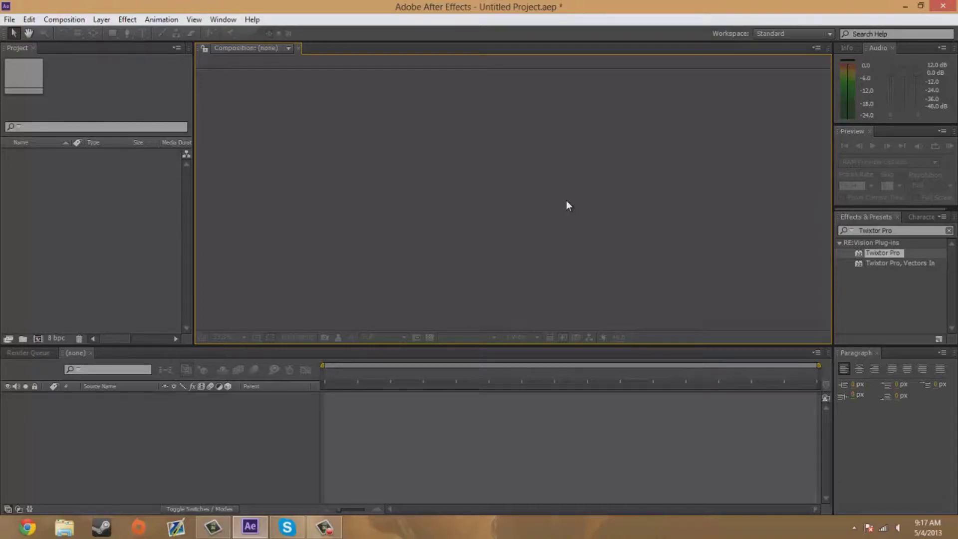
Clear the Twixtor Pro effect search and make the Project panel active.
{"action": "left_click", "coordinate": [948, 230]}
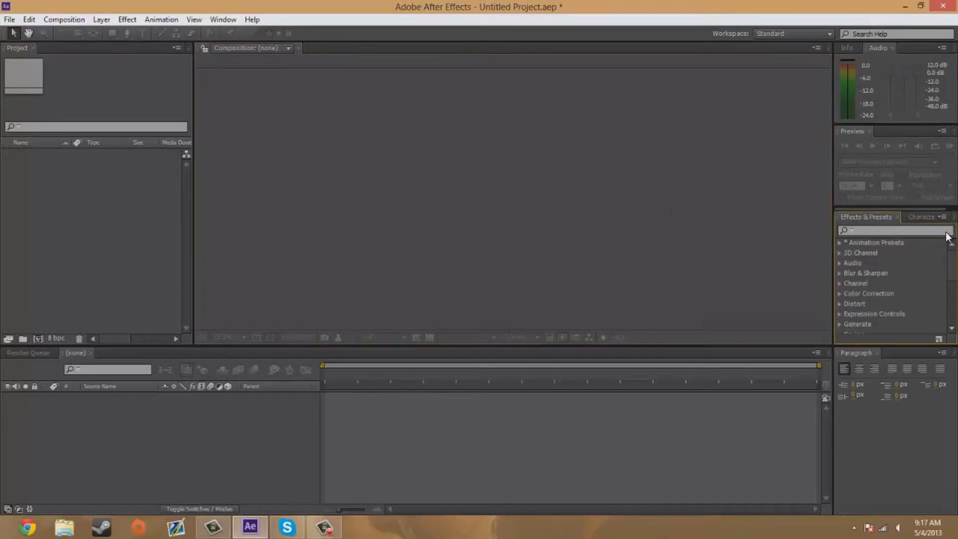
{"action": "left_click", "coordinate": [135, 174]}
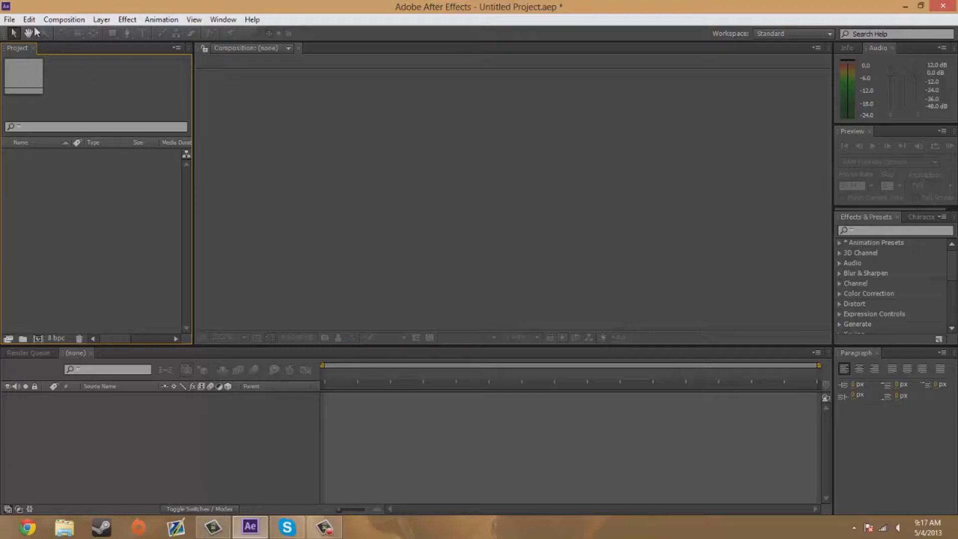
Import Rust Me.avi from the Private Match #1 folder and build a composition from it.
{"action": "left_click", "coordinate": [9, 19]}
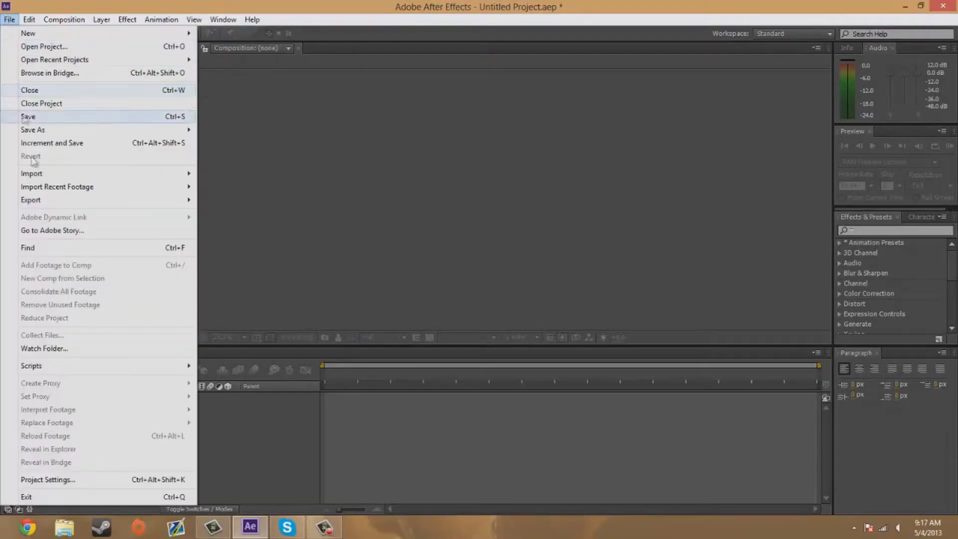
{"action": "mouse_move", "coordinate": [50, 174]}
{"action": "left_click", "coordinate": [239, 172]}
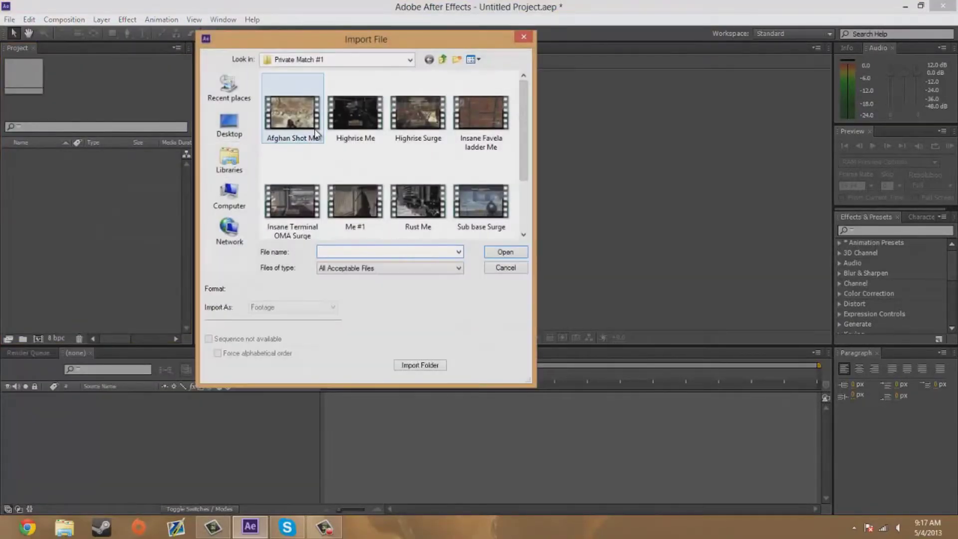
{"action": "left_click", "coordinate": [406, 197]}
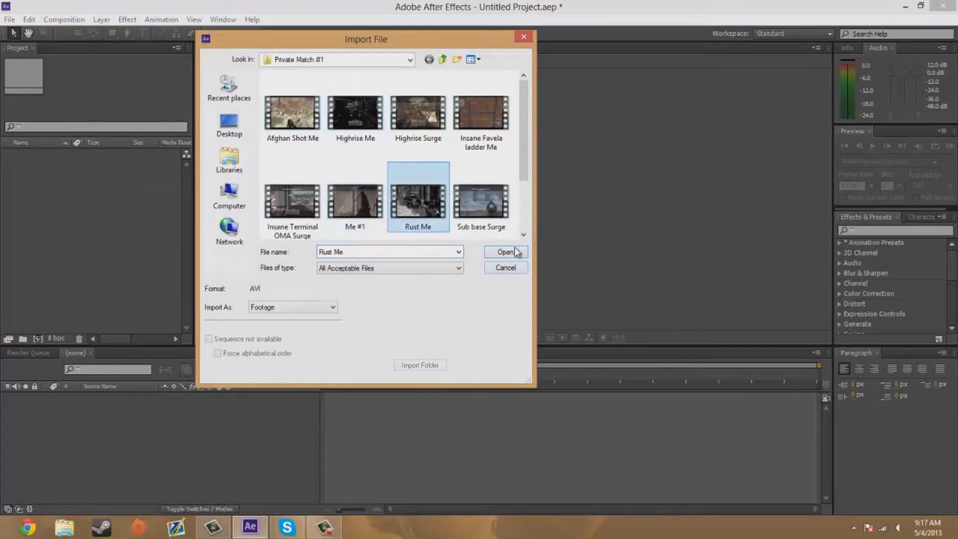
{"action": "left_click", "coordinate": [517, 252]}
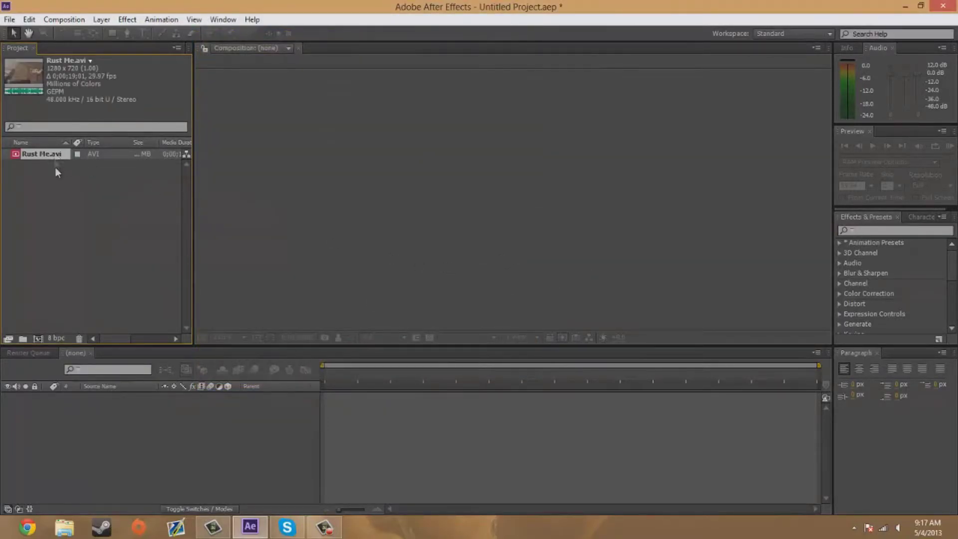
{"action": "left_click_drag", "start_coordinate": [55, 168], "coordinate": [39, 338]}
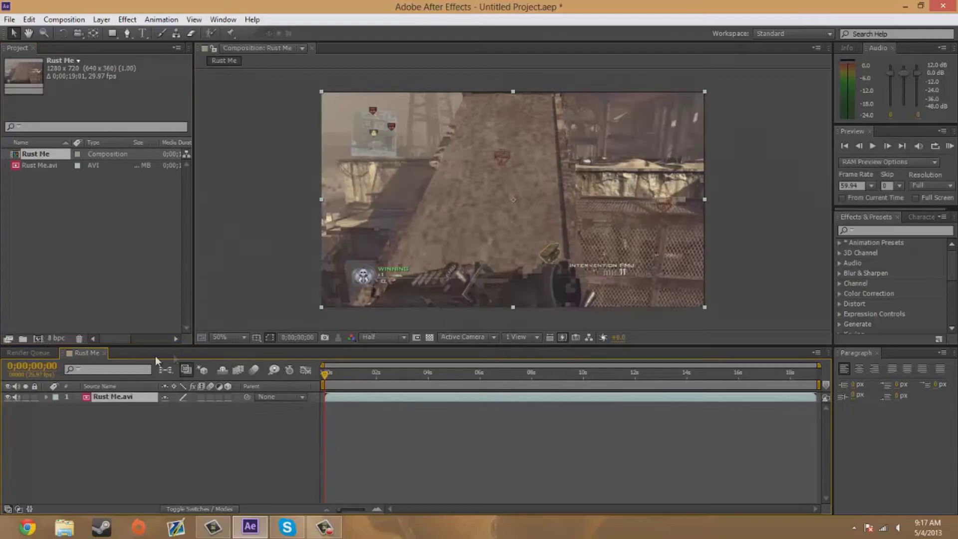
Rename the Rust Me composition to 'Tutorial' in Composition Settings.
{"action": "key", "text": "ctrl+k"}
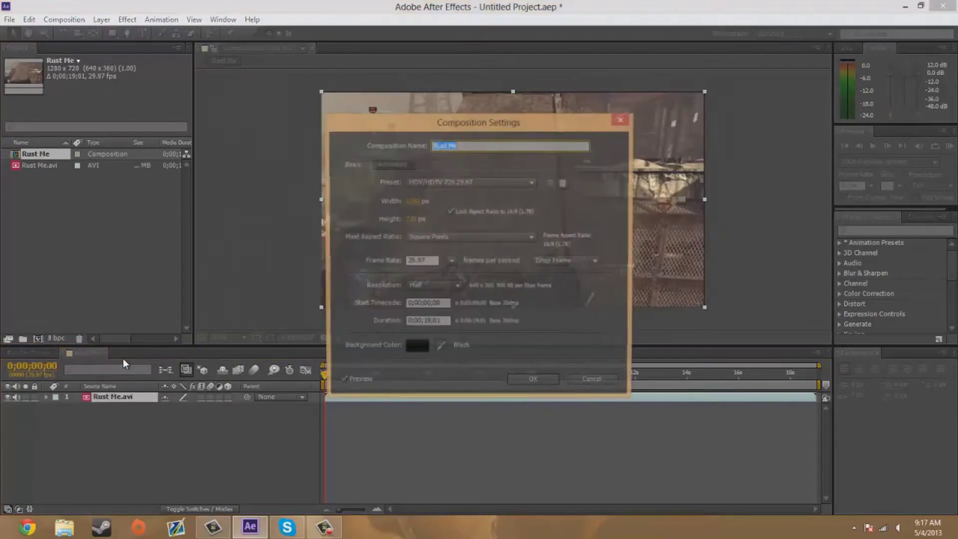
{"action": "type", "text": "T"}
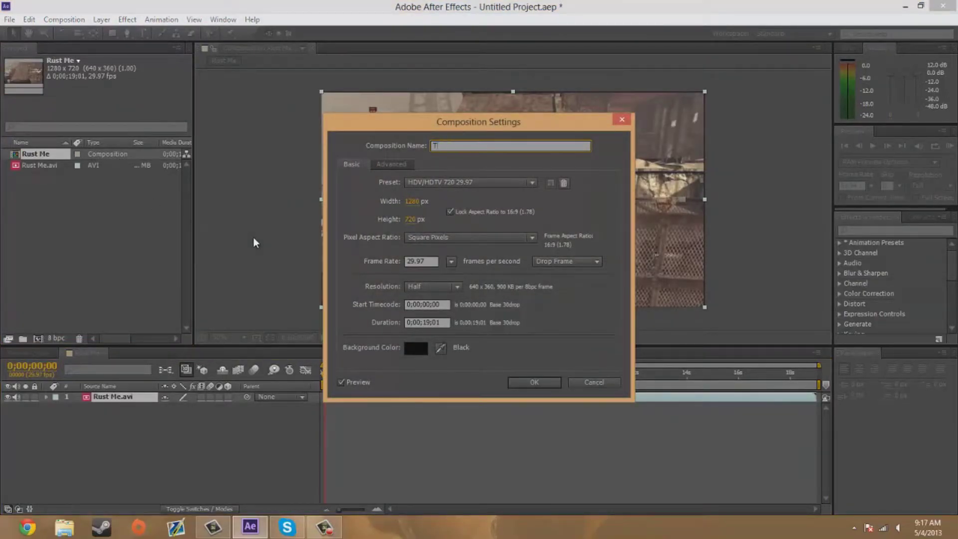
{"action": "type", "text": "utorial"}
{"action": "key", "text": "Return"}
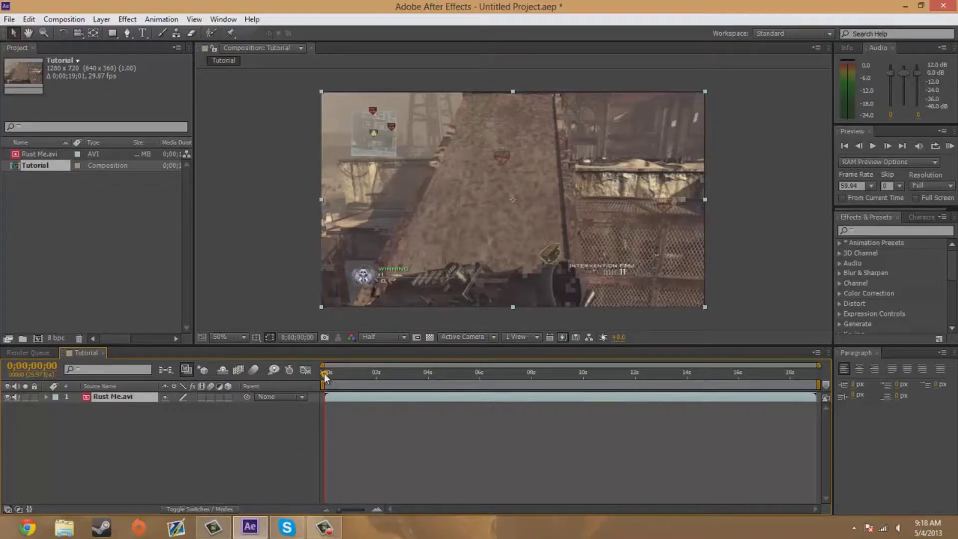
Scrub the Tutorial timeline to 0;00;15;04, the round-winning kill.
{"action": "left_click_drag", "start_coordinate": [325, 373], "coordinate": [717, 359]}
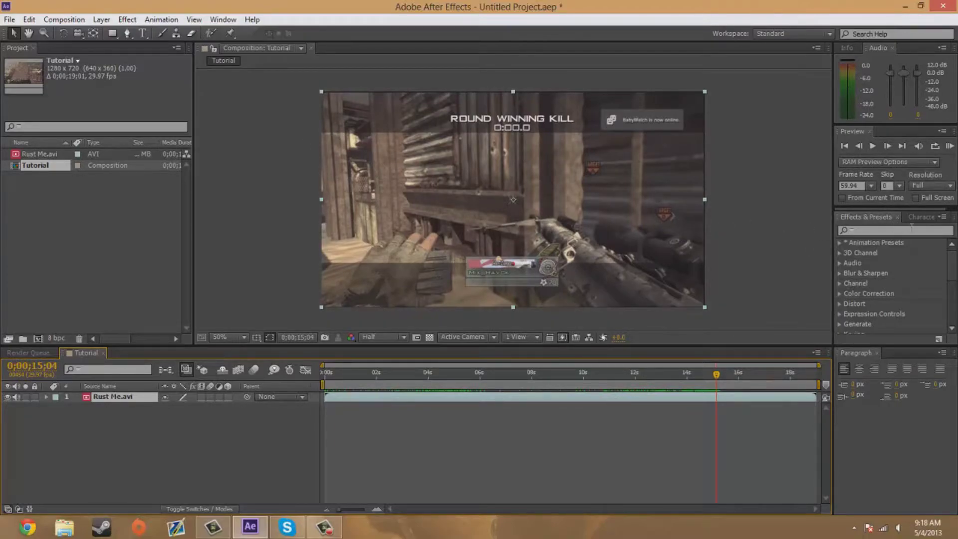
Search for Twixtor Pro and drop it onto the Rust Me.avi clip.
{"action": "left_click", "coordinate": [860, 231]}
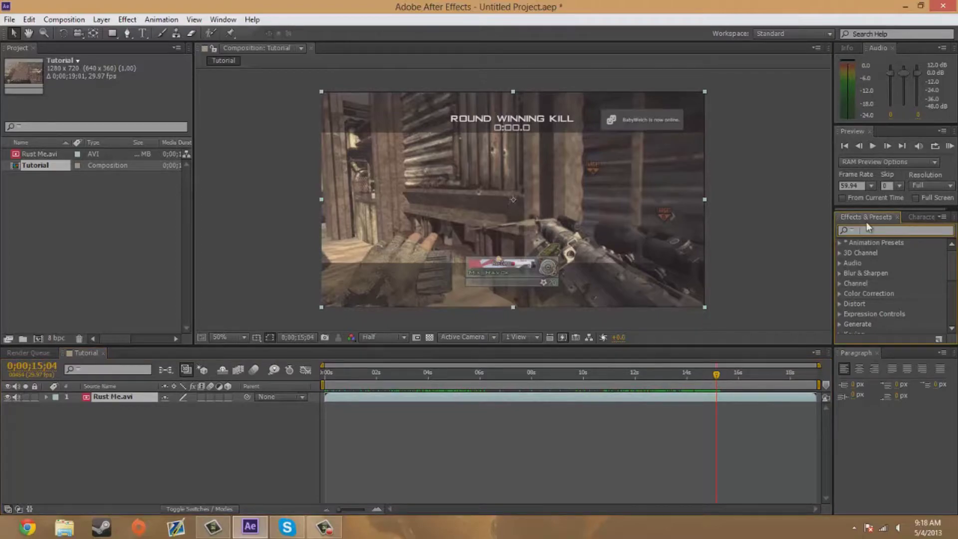
{"action": "type", "text": "T"}
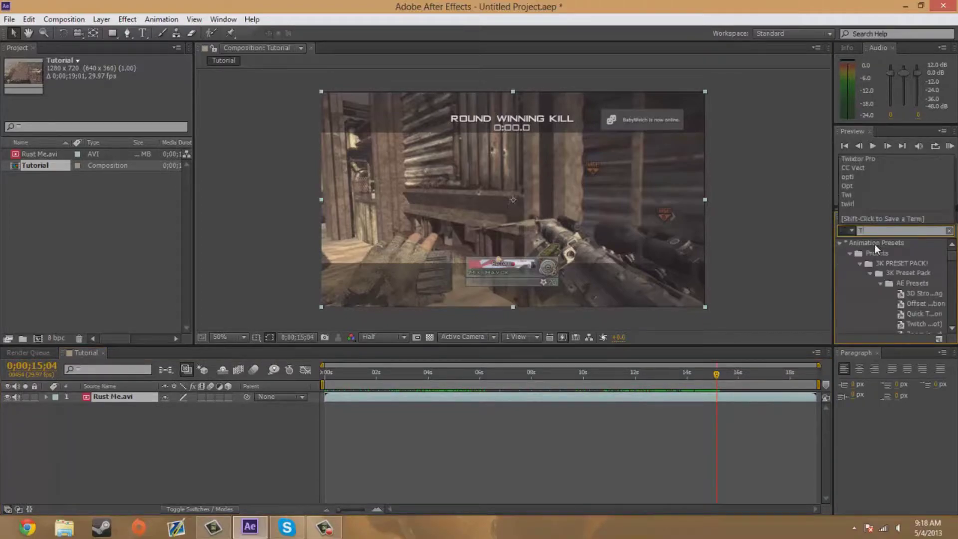
{"action": "type", "text": "wixtor Pro"}
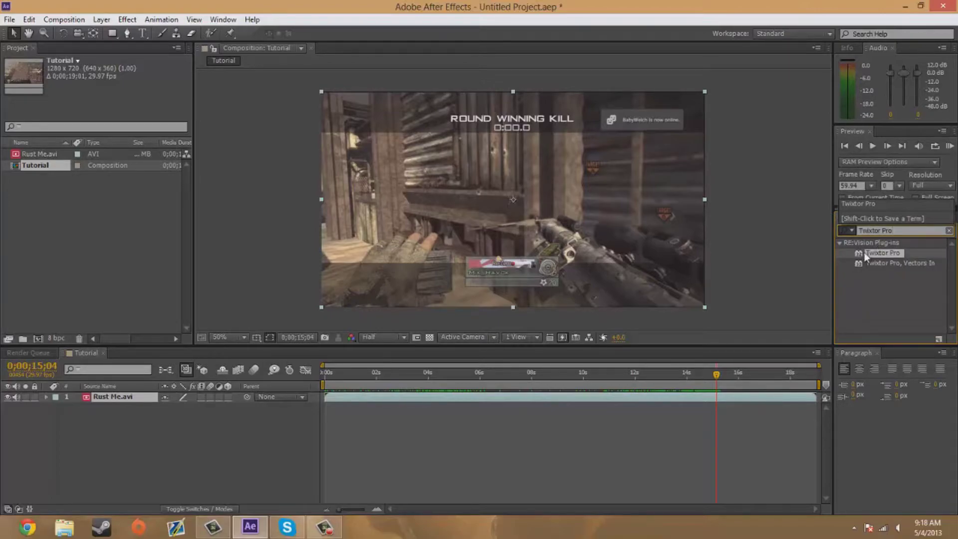
{"action": "left_click_drag", "start_coordinate": [875, 252], "coordinate": [675, 395]}
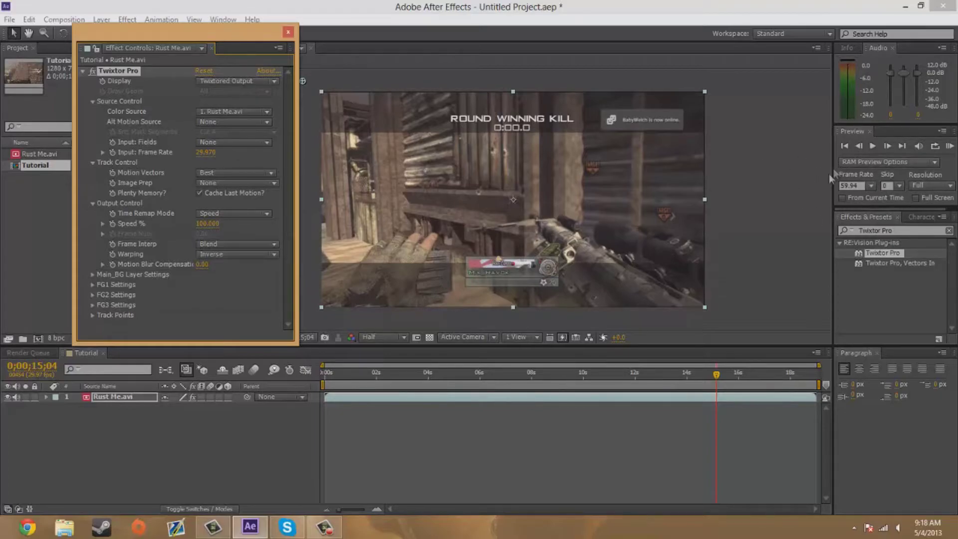
Set Twixtor Pro's input frame rate to 59.94, keeping motion vectors at Best.
{"action": "left_click", "coordinate": [205, 153]}
{"action": "type", "text": "59.94"}
{"action": "key", "text": "Return"}
{"action": "left_click", "coordinate": [221, 172]}
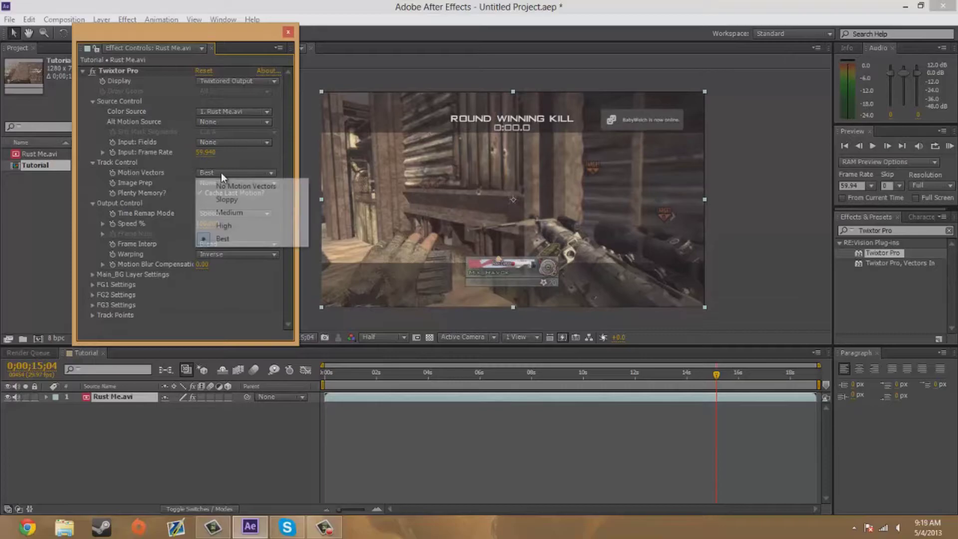
{"action": "left_click", "coordinate": [226, 167]}
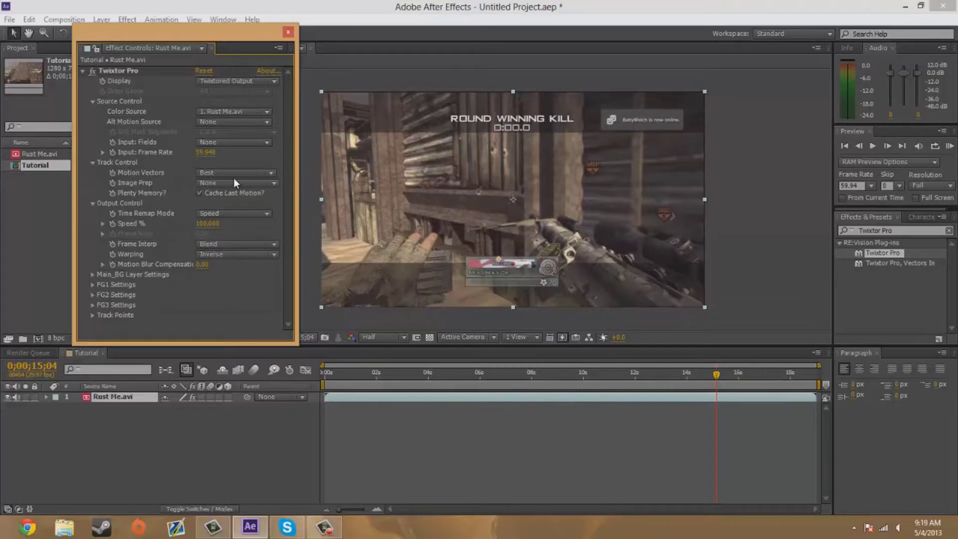
Use Contrast/Edge Enhance image prep, Motion Weighted Blend interpolation, and Inverse w/ Smart Blend warping.
{"action": "left_click", "coordinate": [233, 182]}
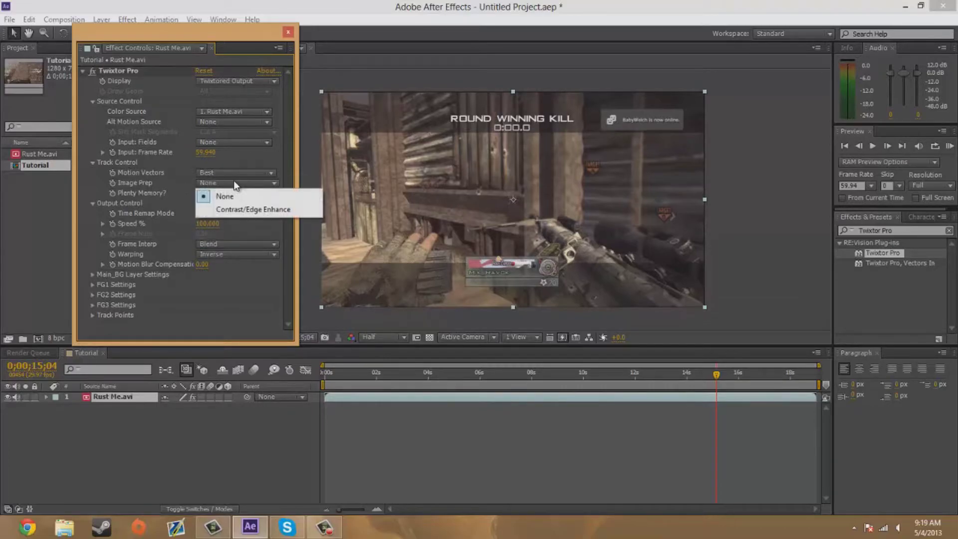
{"action": "left_click", "coordinate": [238, 210]}
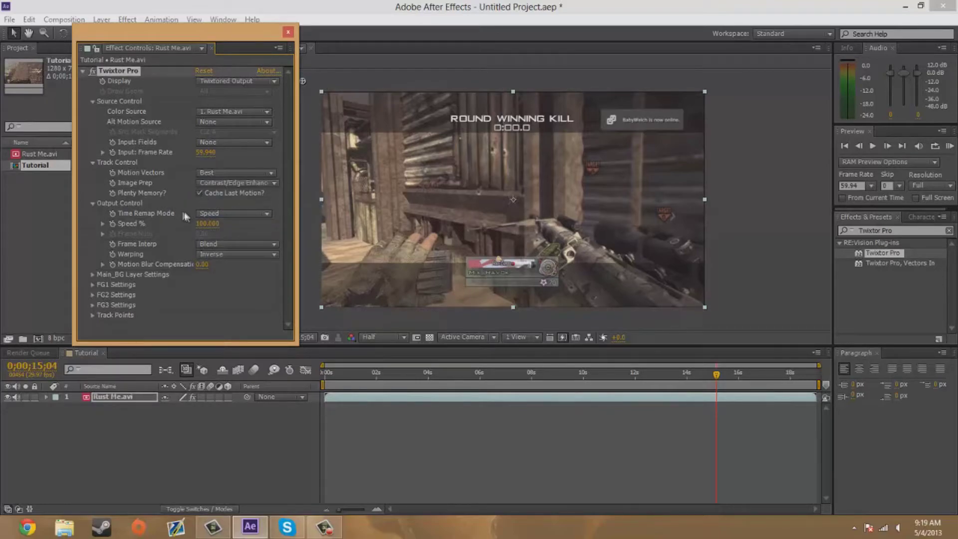
{"action": "left_click", "coordinate": [207, 243]}
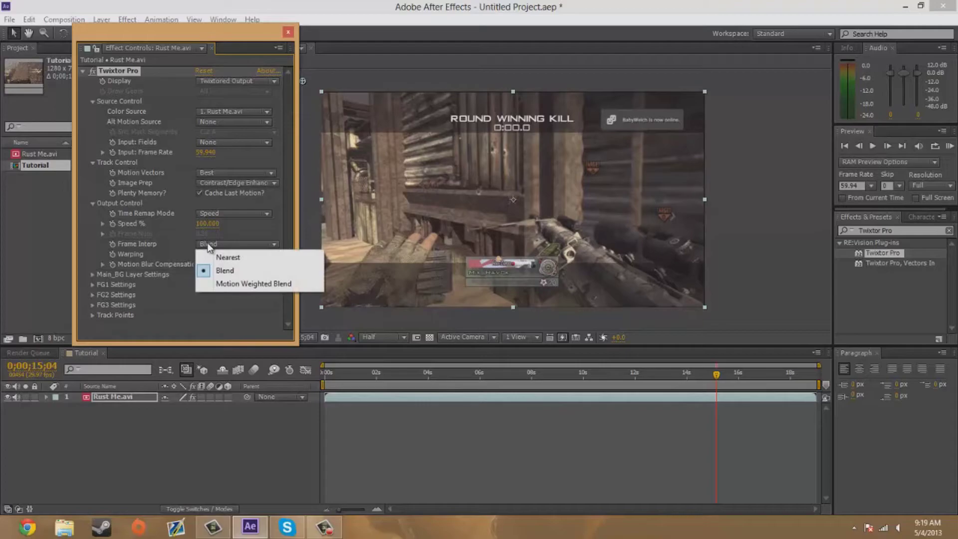
{"action": "left_click", "coordinate": [235, 286]}
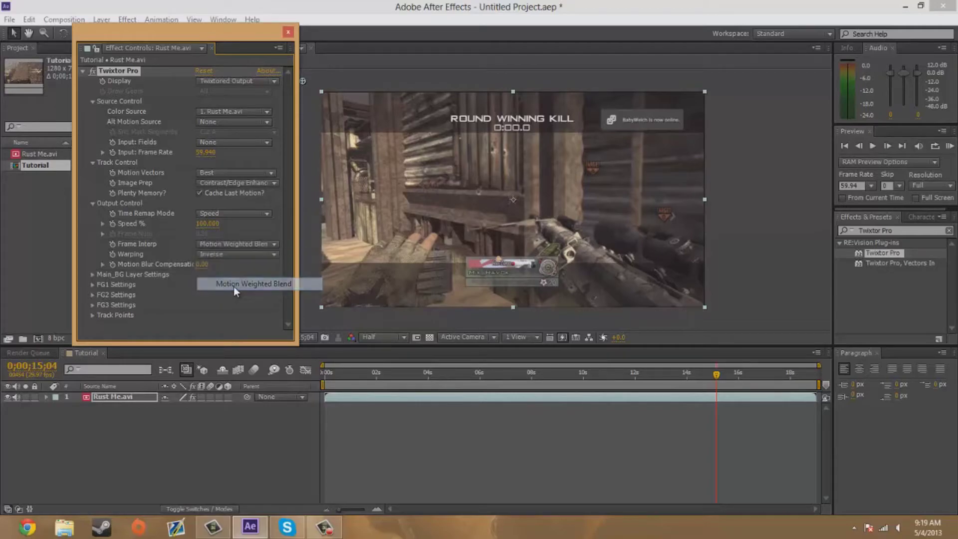
{"action": "left_click", "coordinate": [224, 254]}
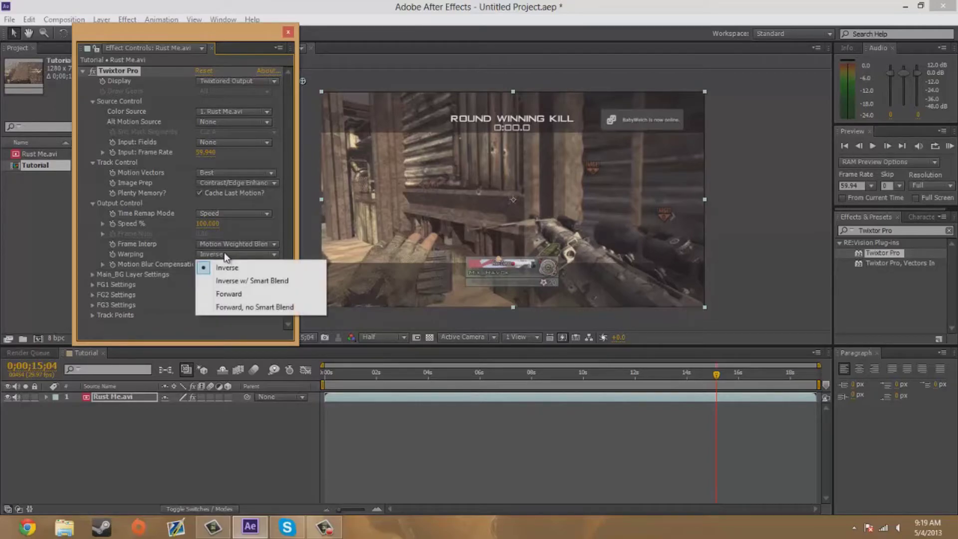
{"action": "left_click", "coordinate": [235, 281]}
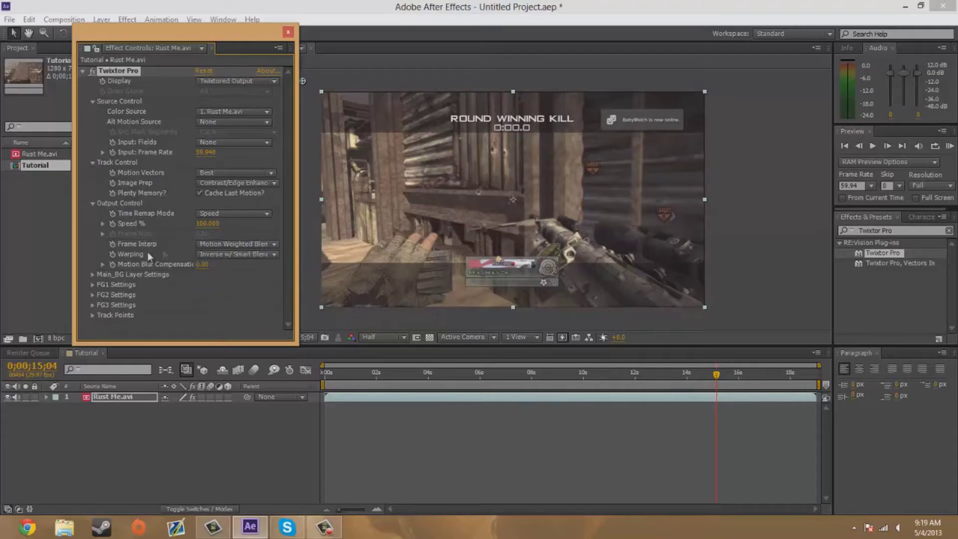
Set the Main_BG Layer Settings sensitivity to 60.
{"action": "left_click", "coordinate": [93, 274]}
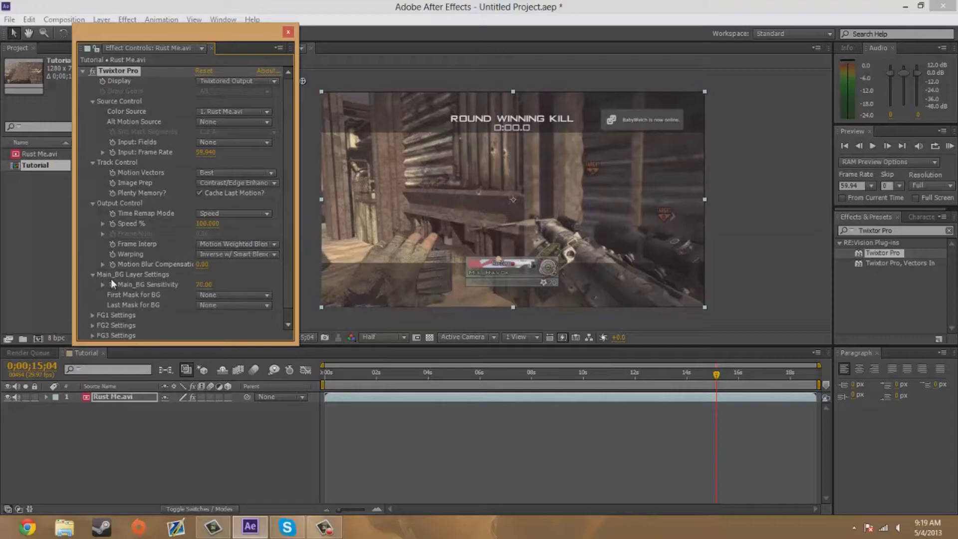
{"action": "left_click", "coordinate": [205, 284]}
{"action": "type", "text": "60"}
{"action": "key", "text": "Return"}
Set FG1 Motion Sensitivity to 60 and FG1 Matte Chan to Alpha, then close the window.
{"action": "scroll", "coordinate": [102, 311], "scroll_direction": "down", "scroll_amount": 1}
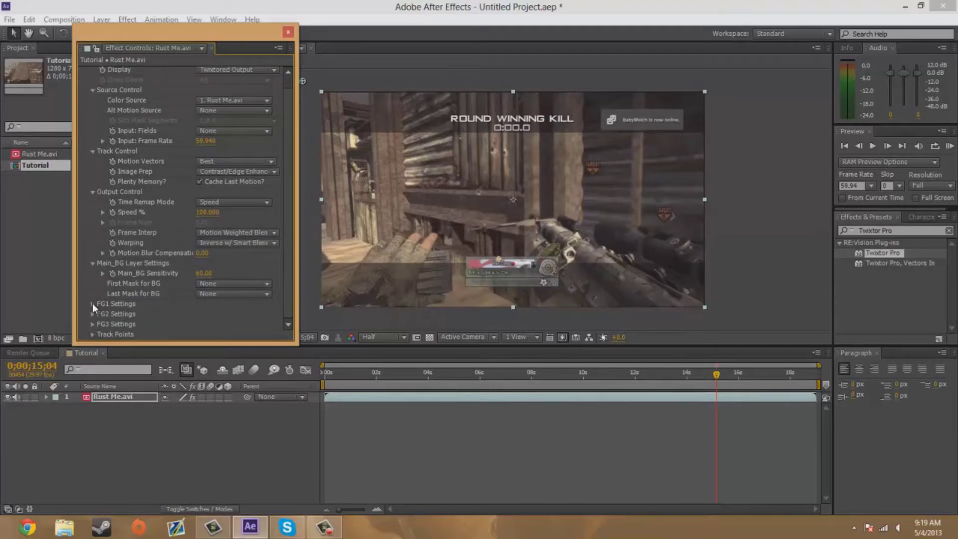
{"action": "left_click", "coordinate": [92, 303]}
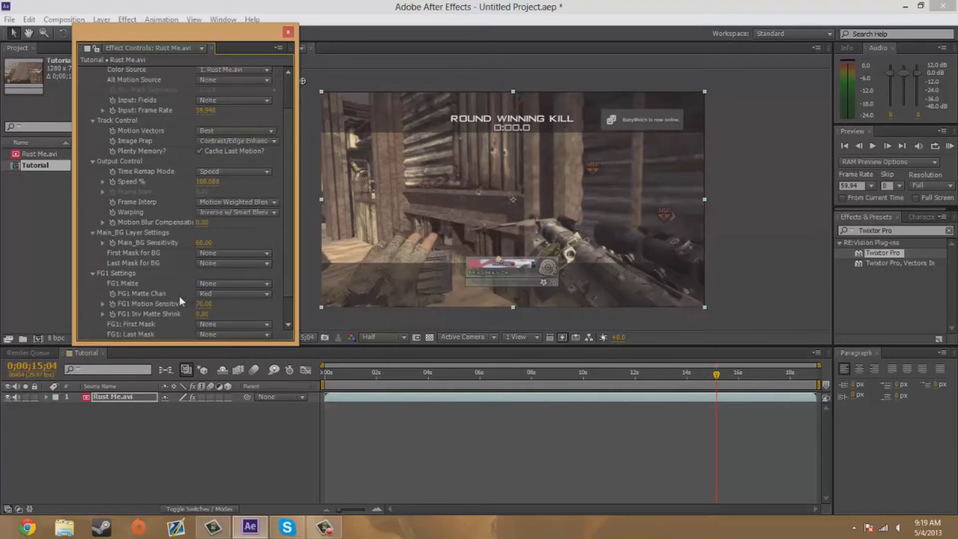
{"action": "left_click", "coordinate": [202, 303]}
{"action": "type", "text": "60"}
{"action": "key", "text": "Return"}
{"action": "left_click", "coordinate": [201, 296]}
{"action": "left_click", "coordinate": [225, 348]}
{"action": "scroll", "coordinate": [285, 220], "scroll_direction": "up", "scroll_amount": 3}
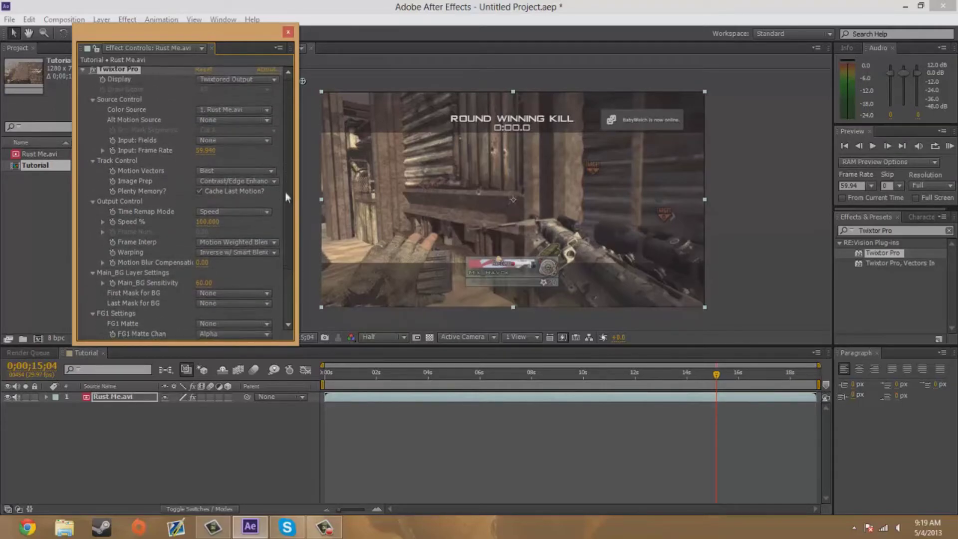
{"action": "scroll", "coordinate": [285, 191], "scroll_direction": "down", "scroll_amount": 2}
{"action": "scroll", "coordinate": [287, 220], "scroll_direction": "down", "scroll_amount": 3}
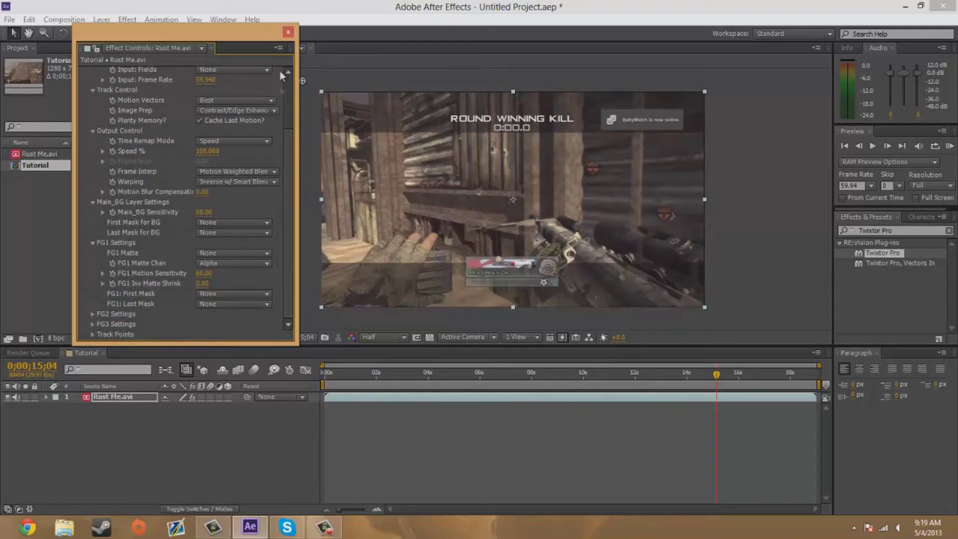
{"action": "left_click", "coordinate": [292, 32]}
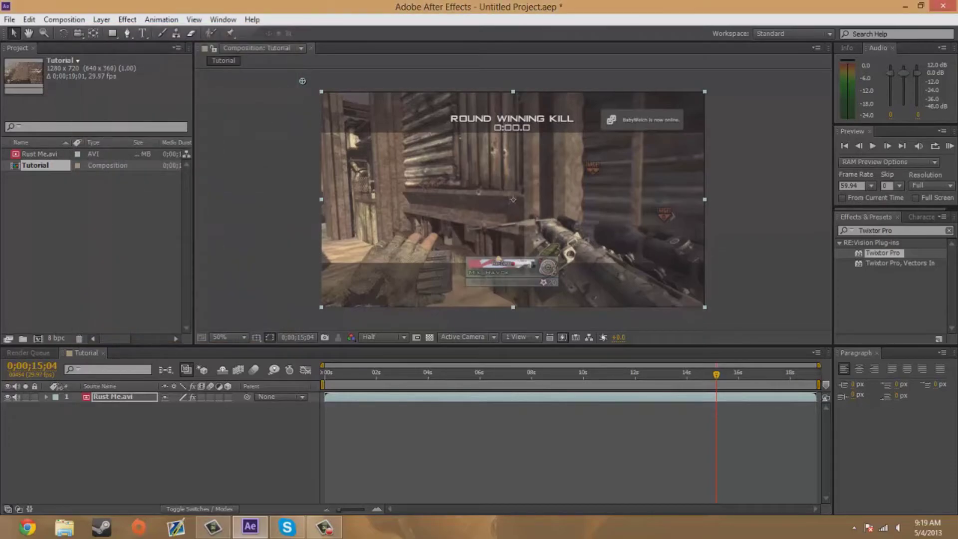
Expand Rust Me.avi's Effects > Twixtor Pro > Output Control to show Speed % at 100.
{"action": "left_click", "coordinate": [105, 395]}
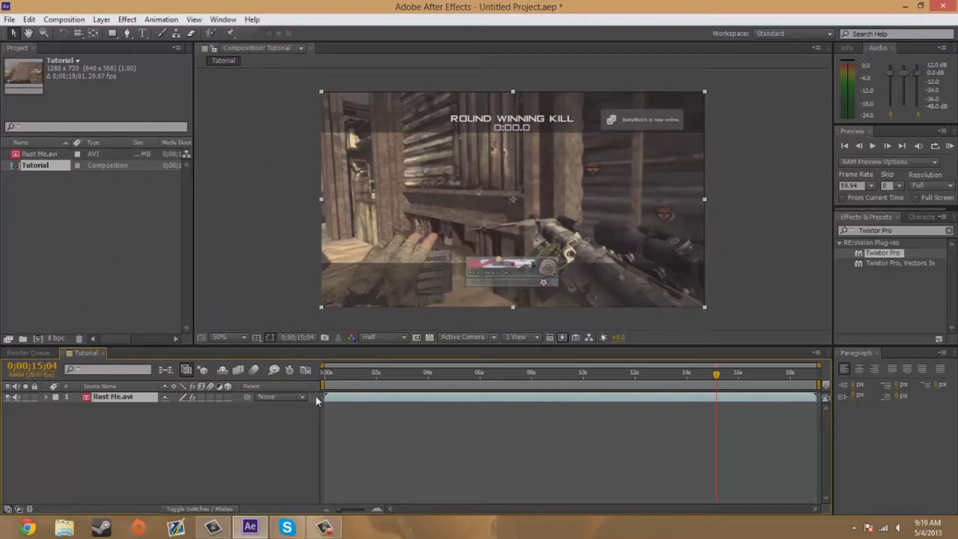
{"action": "left_click", "coordinate": [46, 397]}
{"action": "left_click", "coordinate": [56, 407]}
{"action": "left_click", "coordinate": [67, 418]}
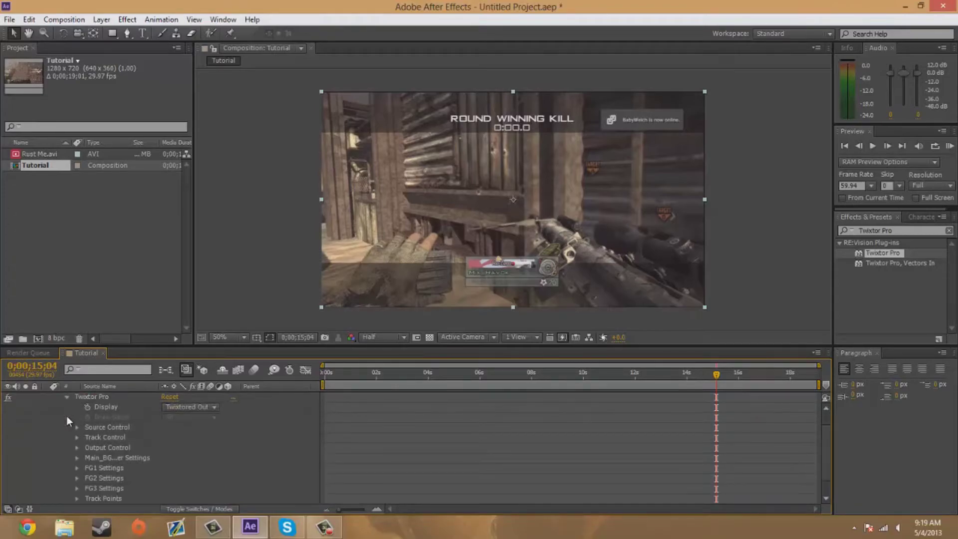
{"action": "scroll", "coordinate": [66, 415], "scroll_direction": "down", "scroll_amount": 1}
{"action": "scroll", "coordinate": [68, 413], "scroll_direction": "up", "scroll_amount": 2}
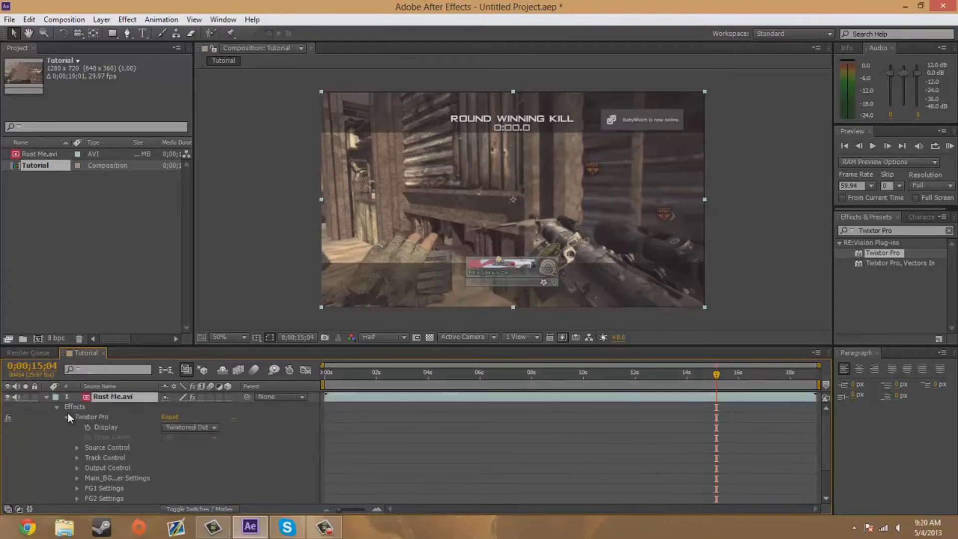
{"action": "scroll", "coordinate": [67, 412], "scroll_direction": "down", "scroll_amount": 2}
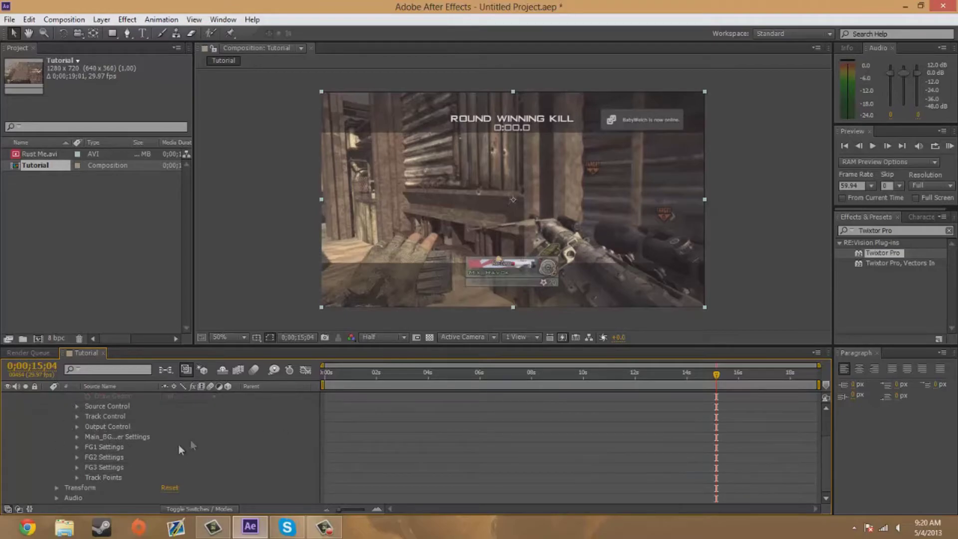
{"action": "left_click", "coordinate": [77, 427]}
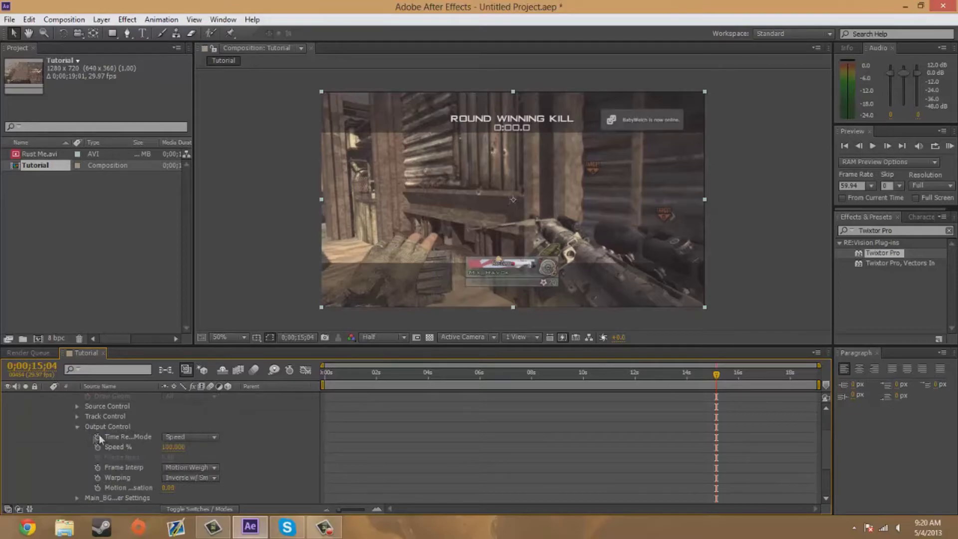
{"action": "scroll", "coordinate": [103, 432], "scroll_direction": "down", "scroll_amount": 1}
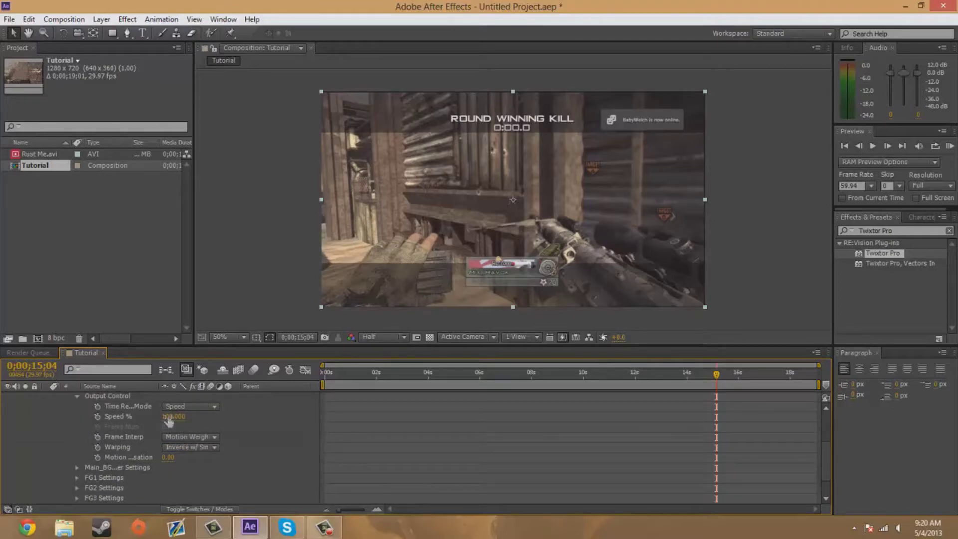
{"action": "left_click", "coordinate": [859, 146]}
Set a Speed % keyframe at 100 at 0;00;15;02.
{"action": "left_click", "coordinate": [859, 146]}
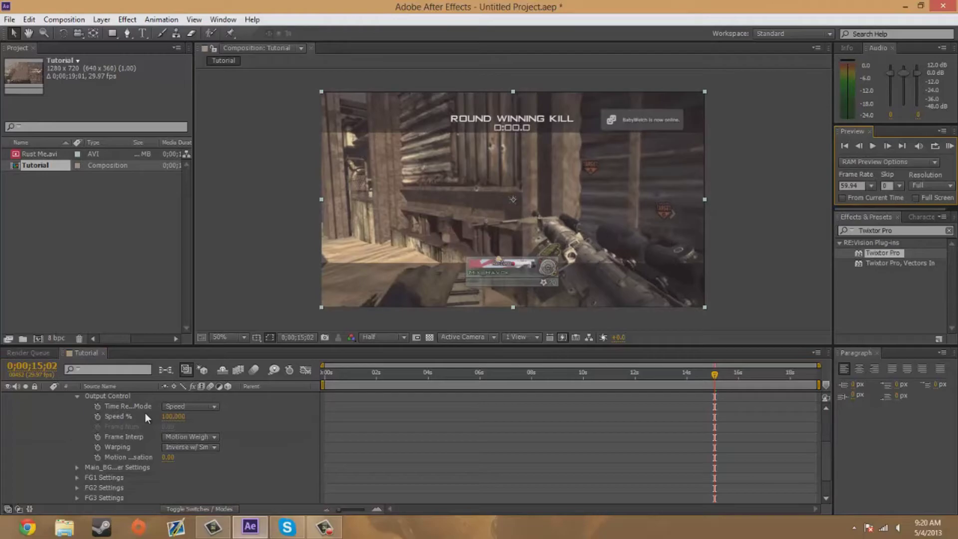
{"action": "left_click", "coordinate": [97, 418]}
{"action": "left_click_drag", "start_coordinate": [166, 421], "coordinate": [168, 422]}
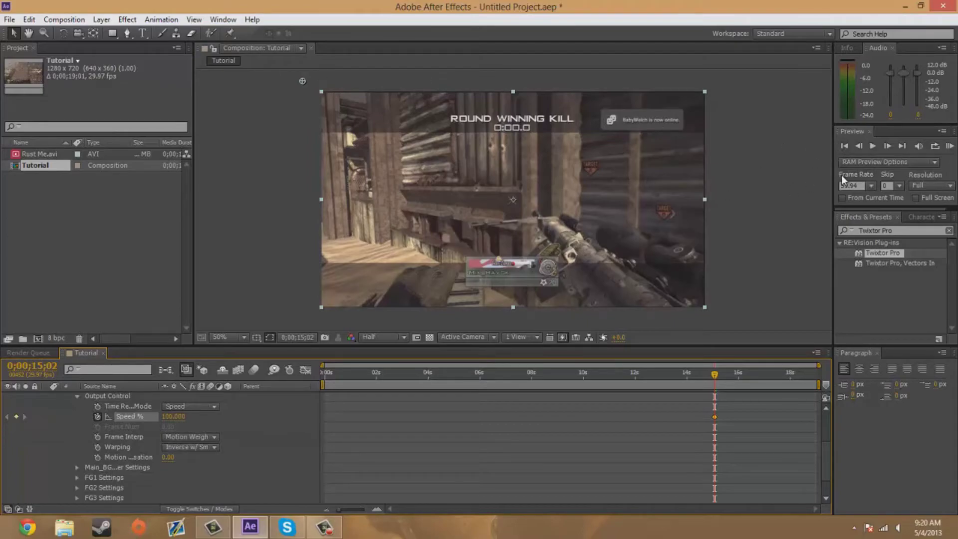
{"action": "left_click", "coordinate": [888, 144]}
Keyframe Speed % at 5 at 0;00;15;04 to ramp into slow motion.
{"action": "left_click", "coordinate": [888, 145]}
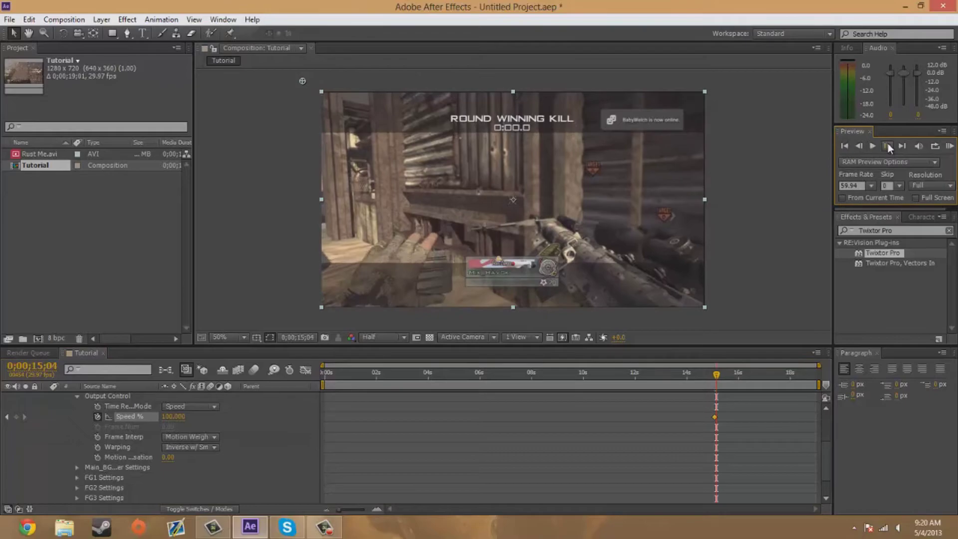
{"action": "left_click", "coordinate": [174, 417]}
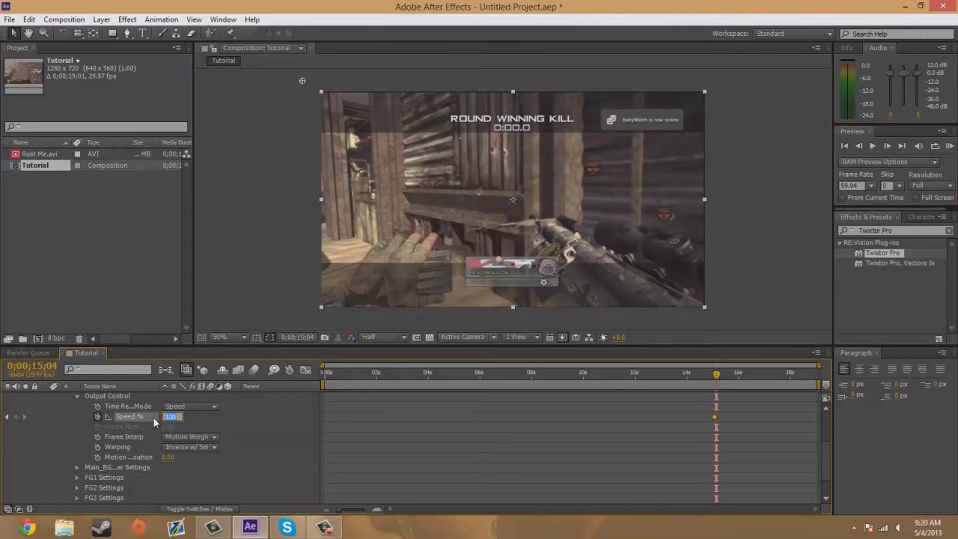
{"action": "left_click", "coordinate": [16, 416]}
{"action": "left_click", "coordinate": [172, 417]}
{"action": "type", "text": "5"}
{"action": "left_click", "coordinate": [16, 417]}
{"action": "left_click", "coordinate": [170, 417]}
{"action": "type", "text": "5"}
{"action": "left_click", "coordinate": [203, 418]}
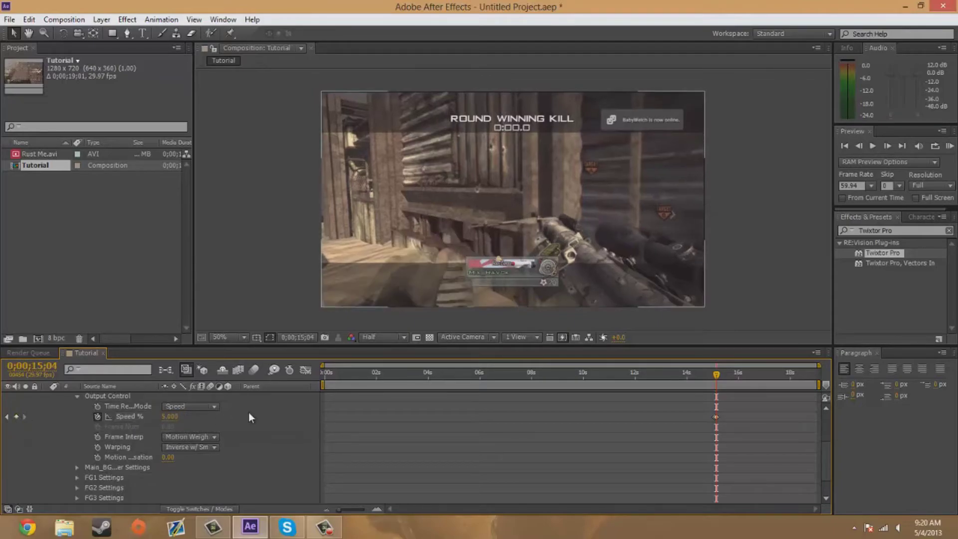
{"action": "left_click_drag", "start_coordinate": [717, 374], "coordinate": [818, 381]}
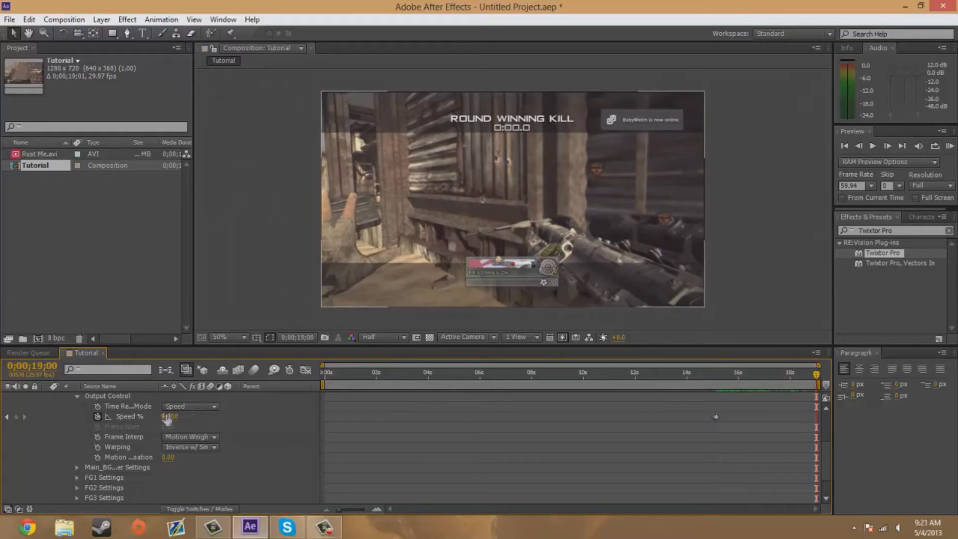
{"action": "left_click", "coordinate": [863, 143]}
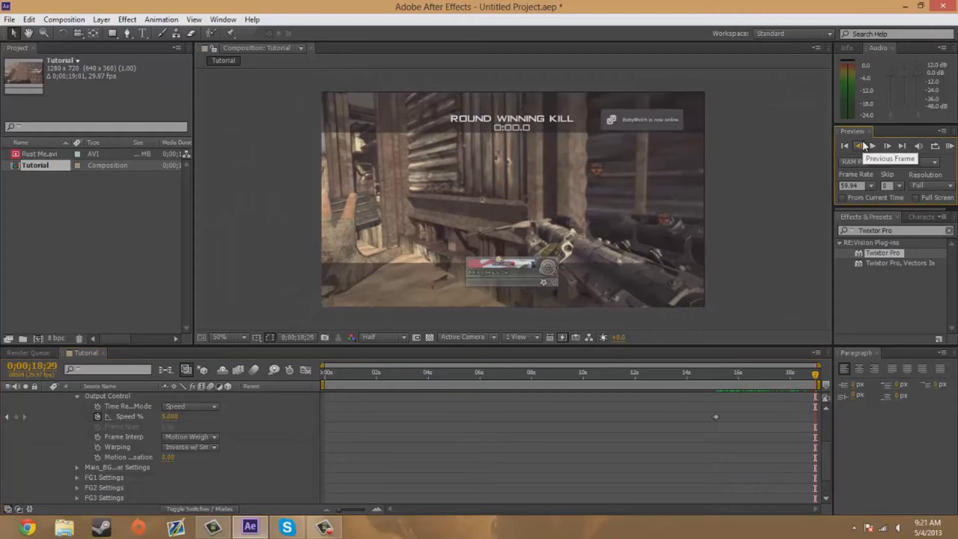
Add a keyframe holding Speed % at 5 on the clip's last frame, 0;00;19;00.
{"action": "left_click", "coordinate": [16, 417]}
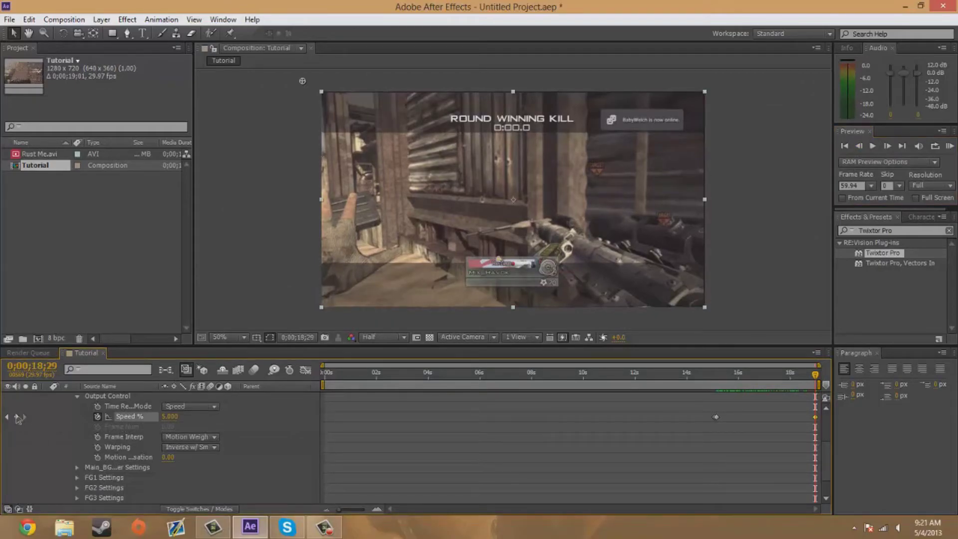
{"action": "left_click", "coordinate": [887, 146]}
{"action": "left_click", "coordinate": [887, 145]}
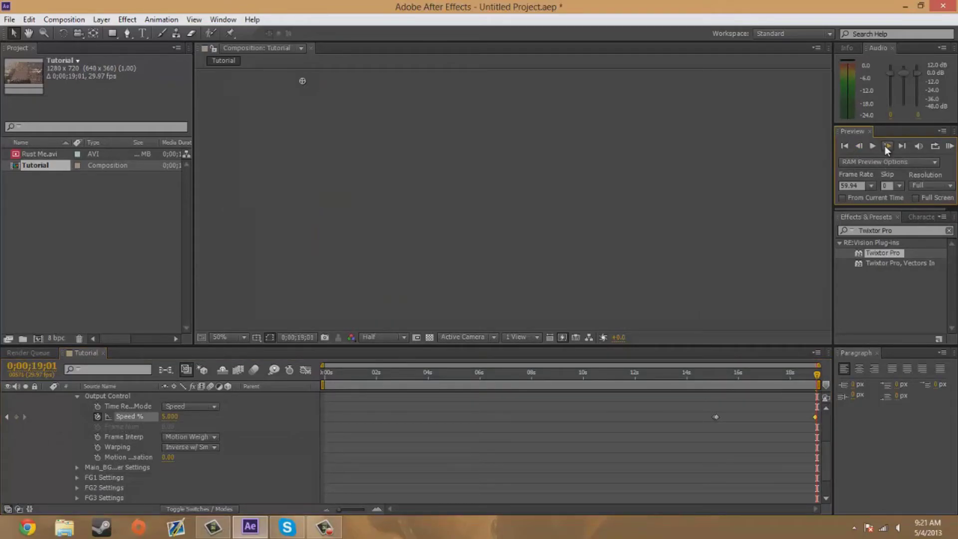
{"action": "left_click", "coordinate": [858, 146]}
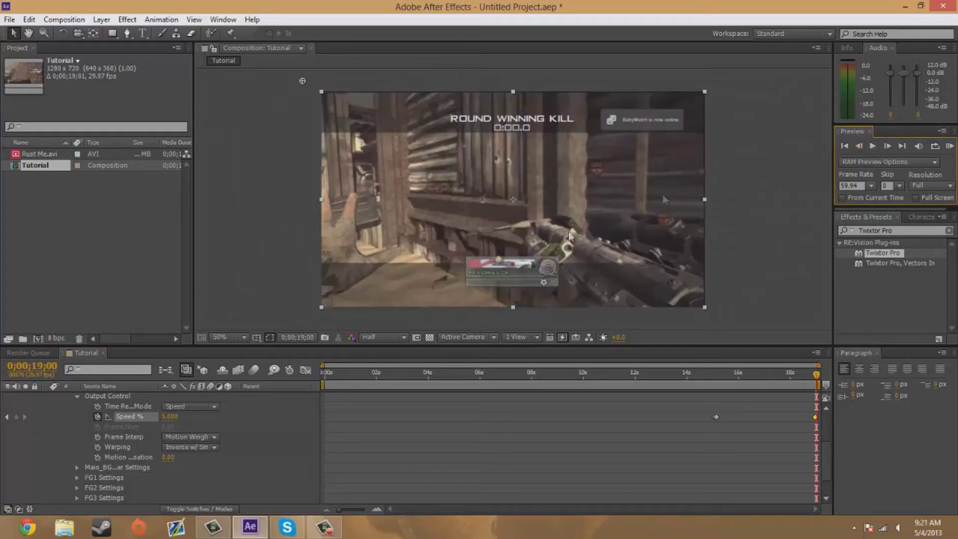
{"action": "left_click", "coordinate": [168, 417]}
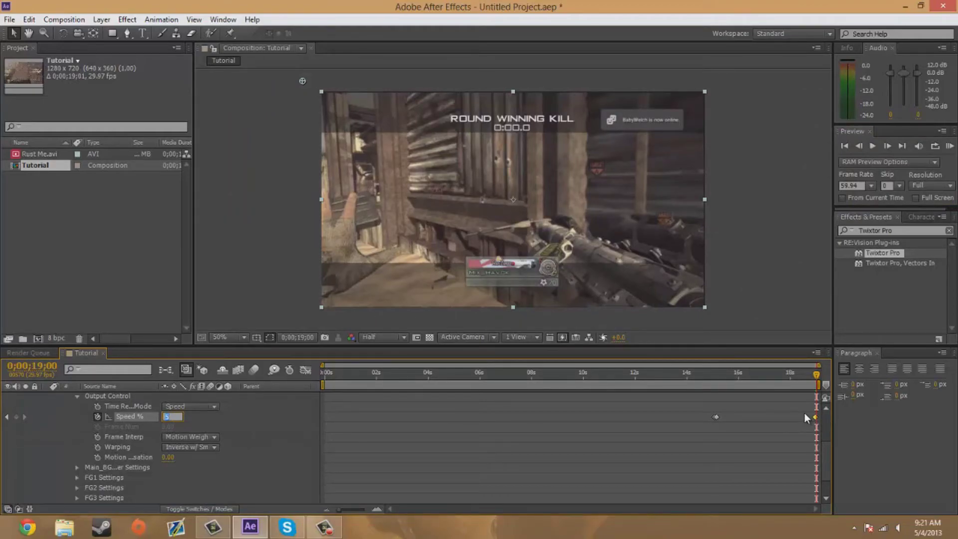
{"action": "left_click", "coordinate": [268, 419]}
Set the work area to start near 15s and RAM-preview the slow-motion ramp through 19s.
{"action": "left_click_drag", "start_coordinate": [318, 387], "coordinate": [706, 386]}
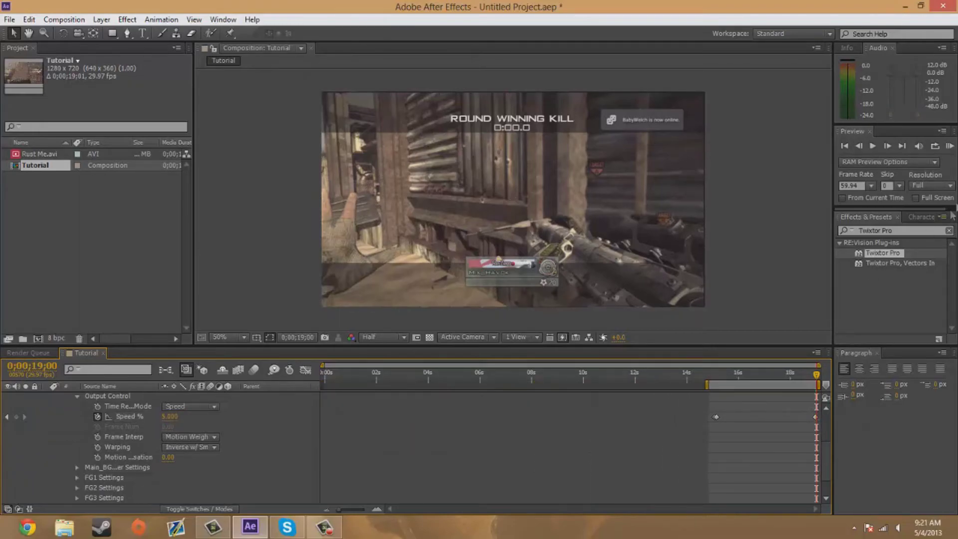
{"action": "left_click", "coordinate": [950, 146]}
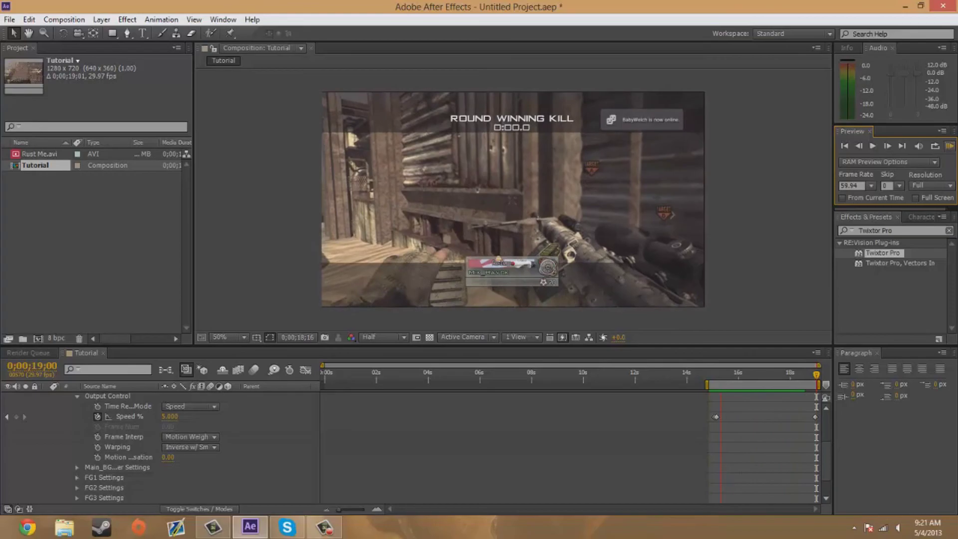
{"action": "left_click", "coordinate": [950, 147]}
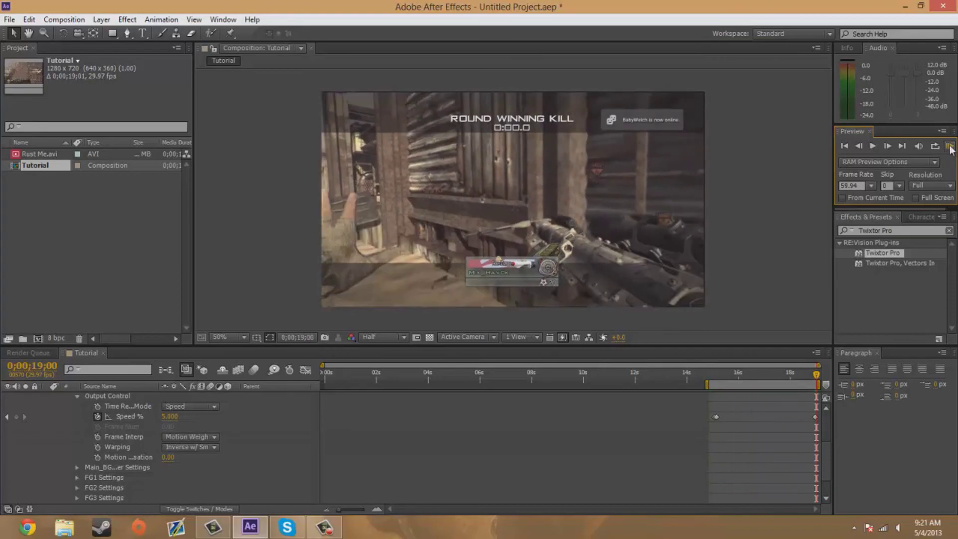